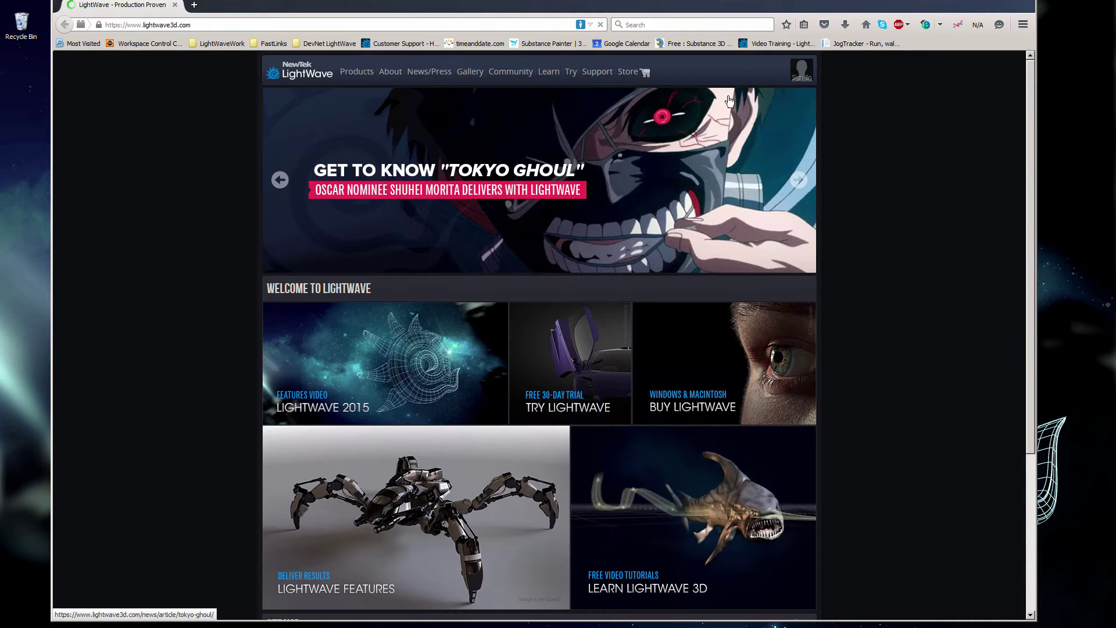
Step: Sign in to the LightWave account and scroll down to the LightWave 3D v11.x downloads
left_click(801, 71)
left_click(756, 168)
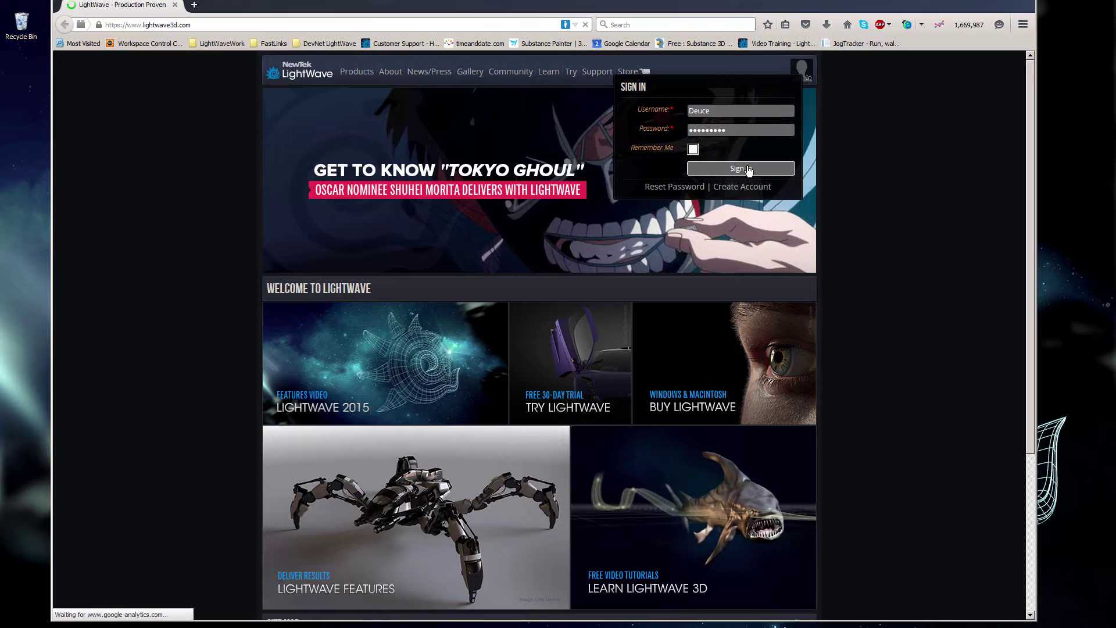
scroll(901, 217, "down", 6)
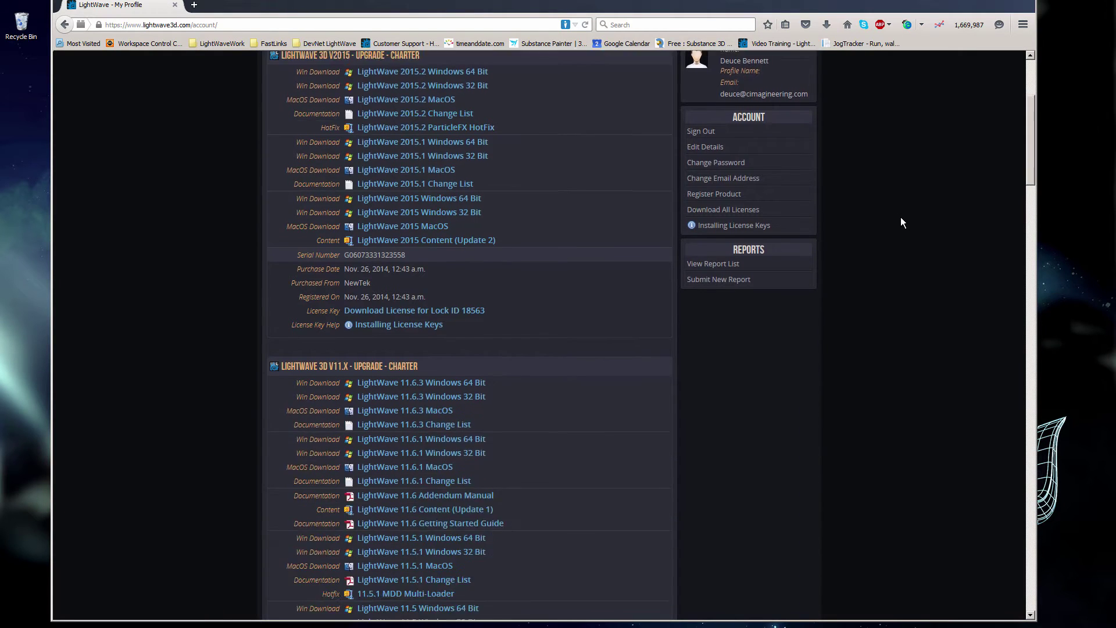
scroll(901, 218, "down", 5)
scroll(900, 217, "down", 3)
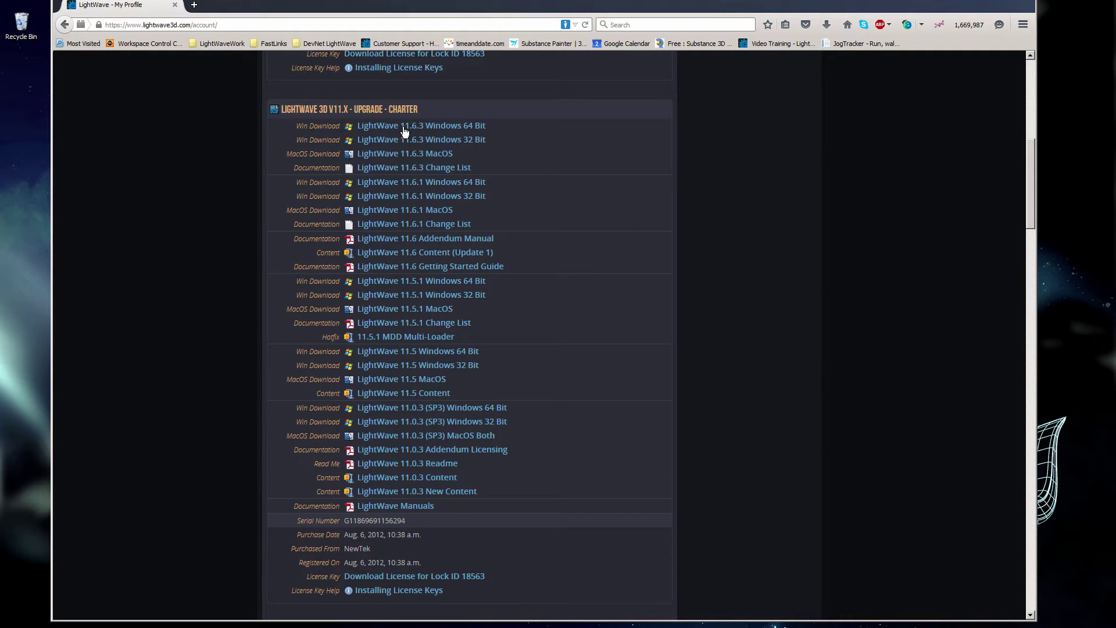
Step: Save the LightWave 11.6.3 Windows 64 Bit installer zip to disk
left_click(437, 127)
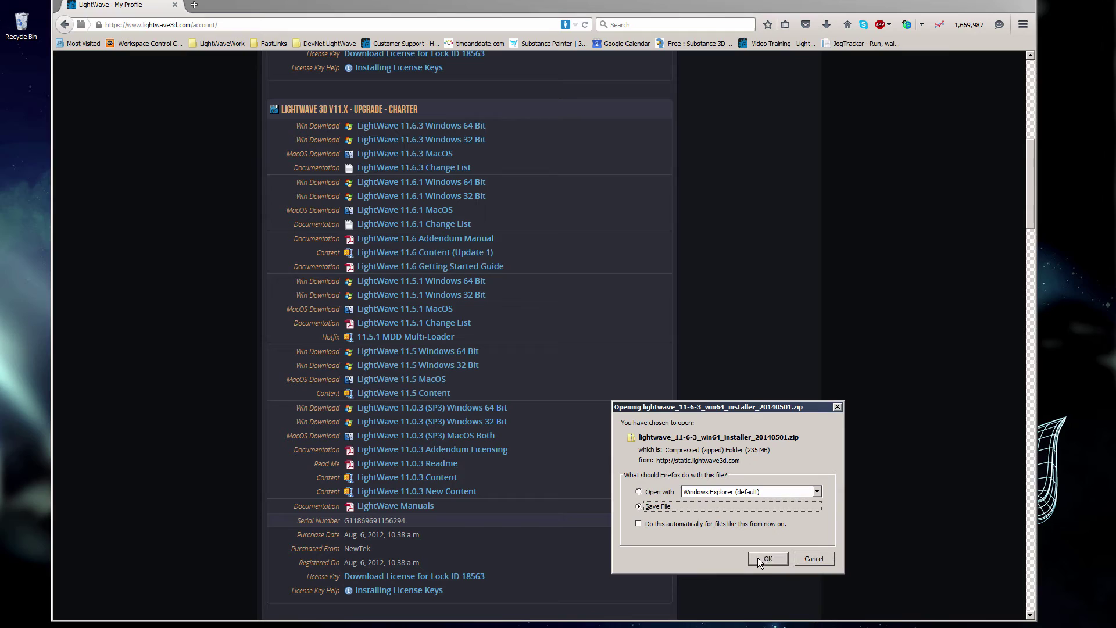
left_click(757, 558)
key("Return")
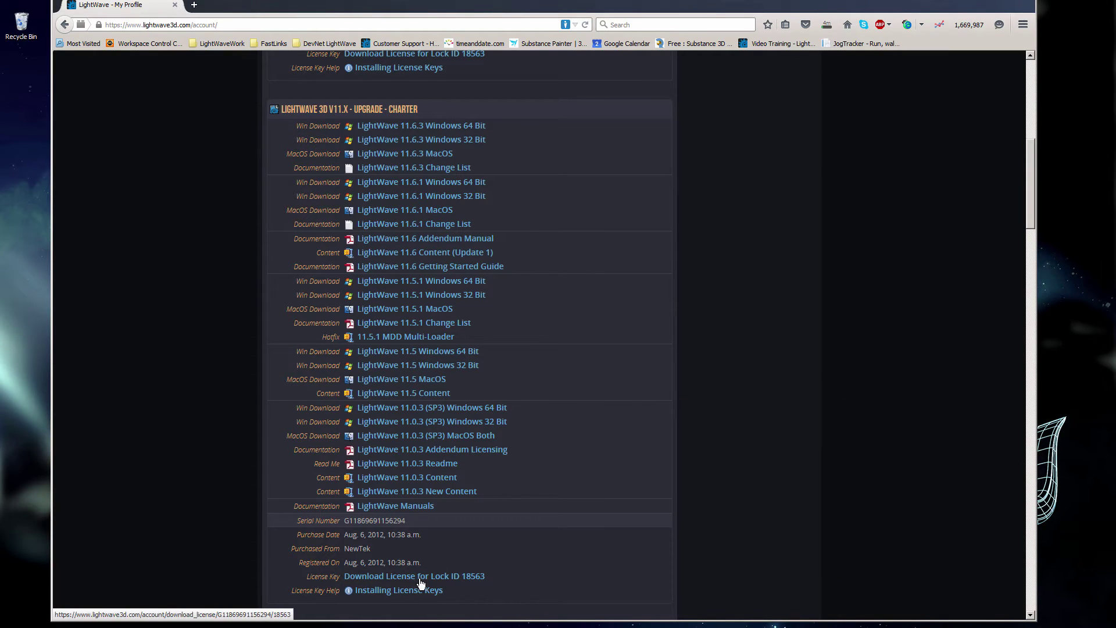
Step: Save the LightWave 11.x LICENSE.LWK file, then hide Firefox to reveal the desktop
left_click(462, 577)
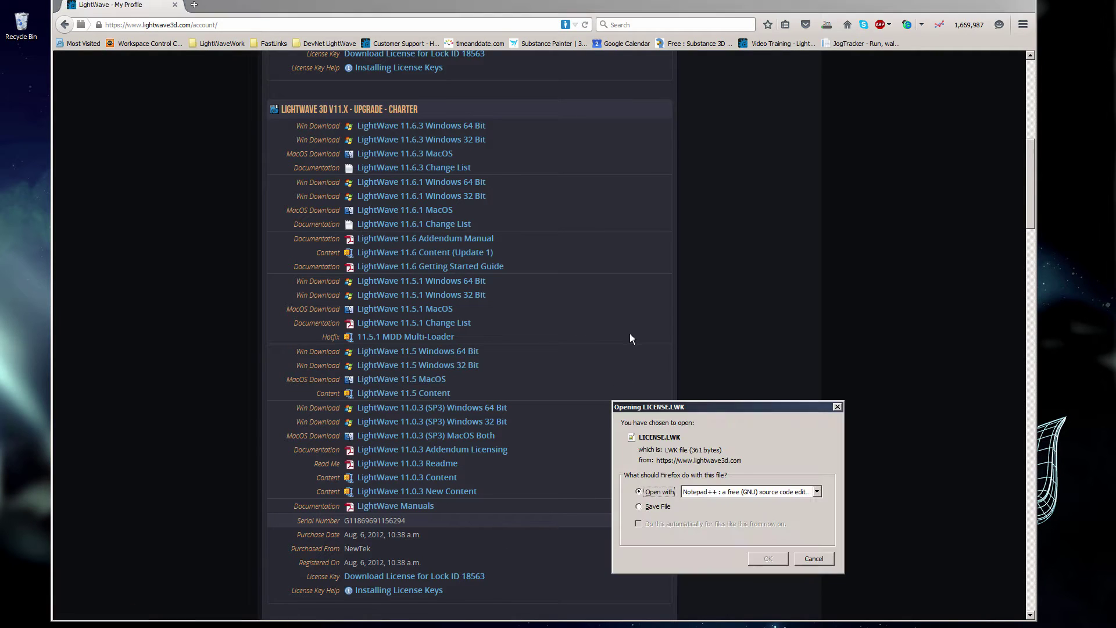
left_click(652, 507)
left_click(769, 554)
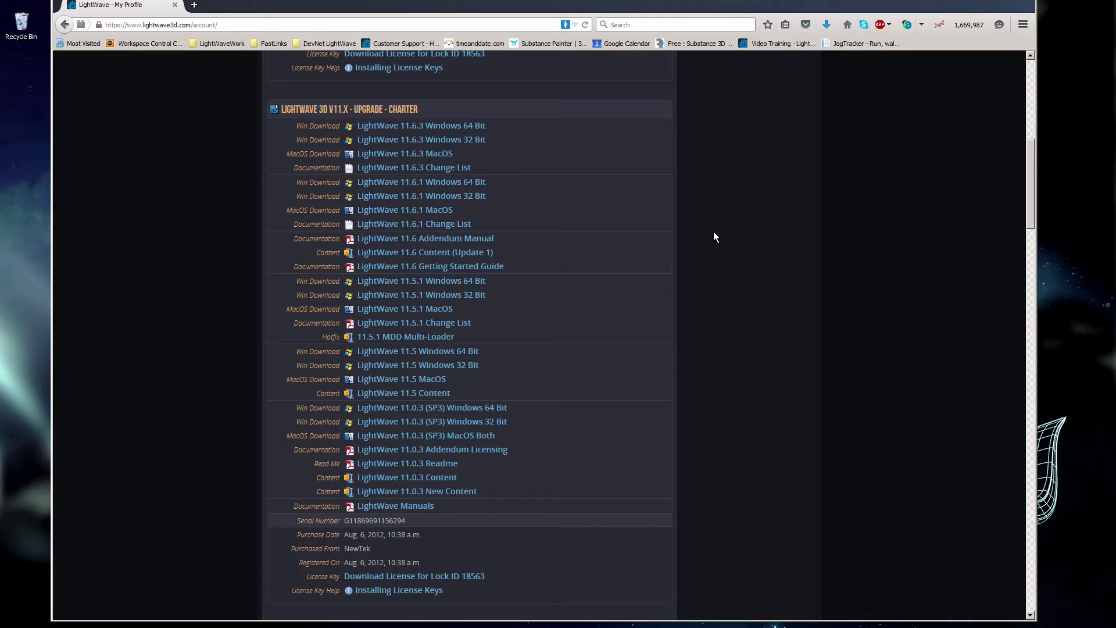
key("super+d")
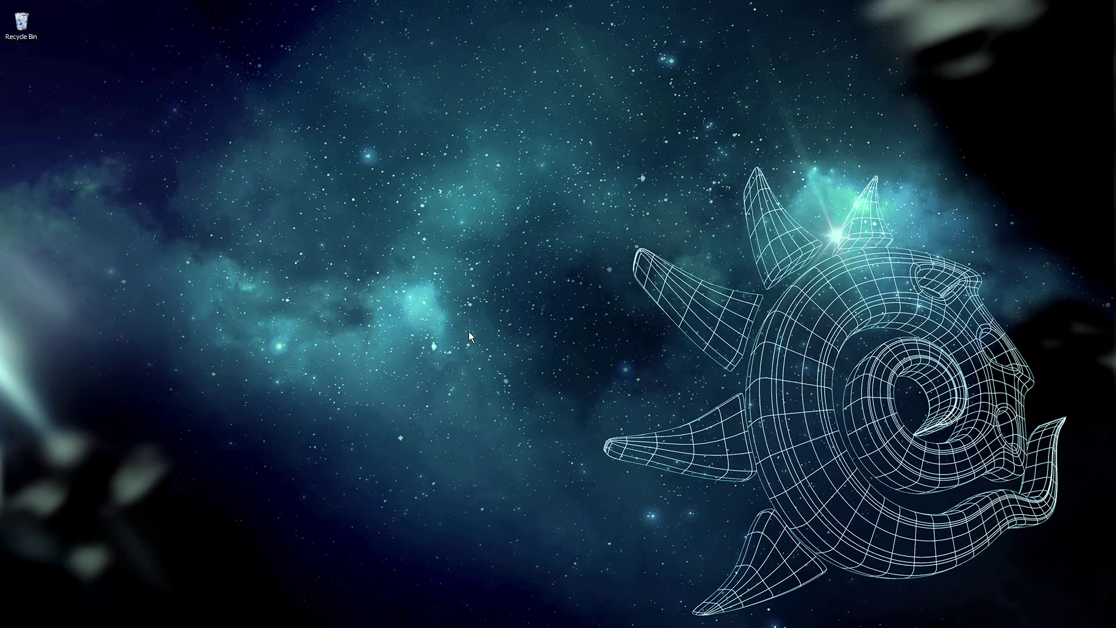
Step: Open the LightWave installer zip from Downloads and run the LightWave 11.6.3 installer inside it
key("super+e")
left_click(420, 198)
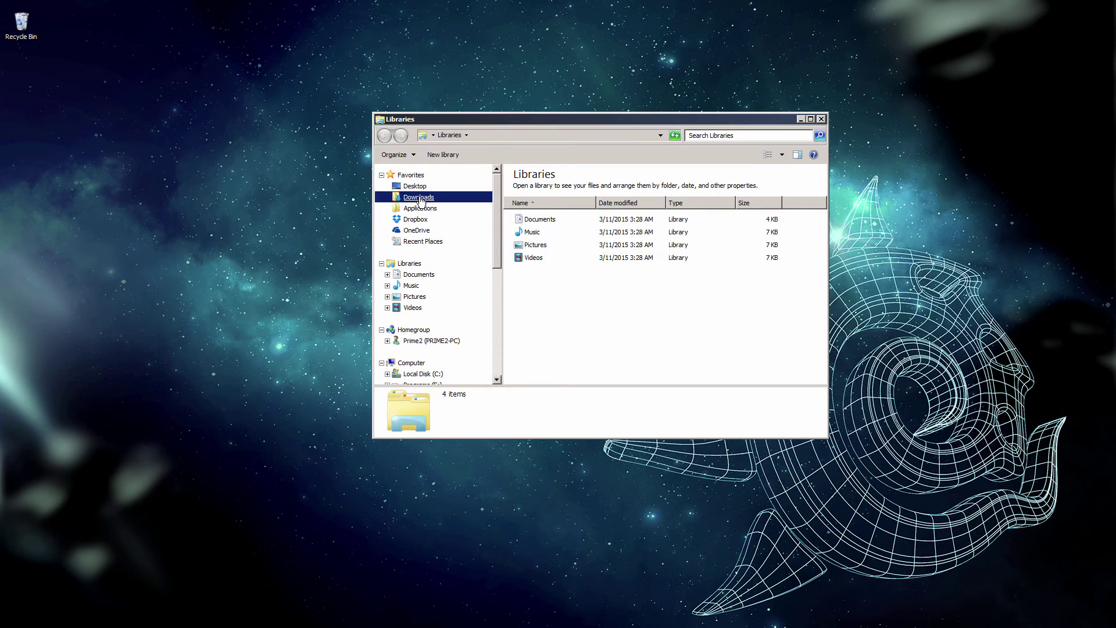
left_click(556, 216)
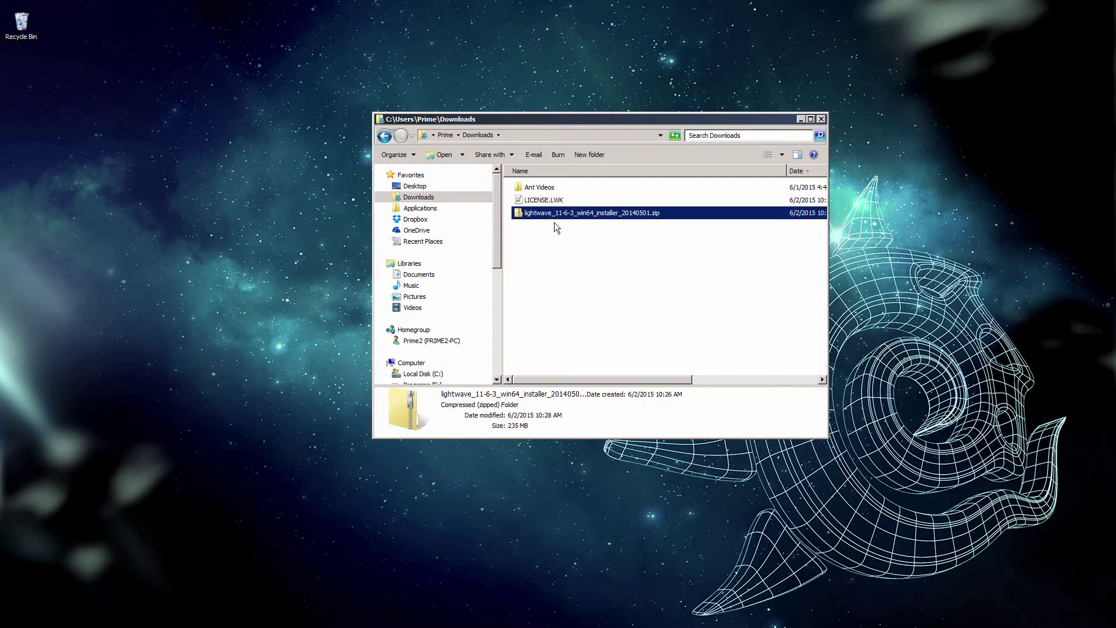
left_click(544, 201)
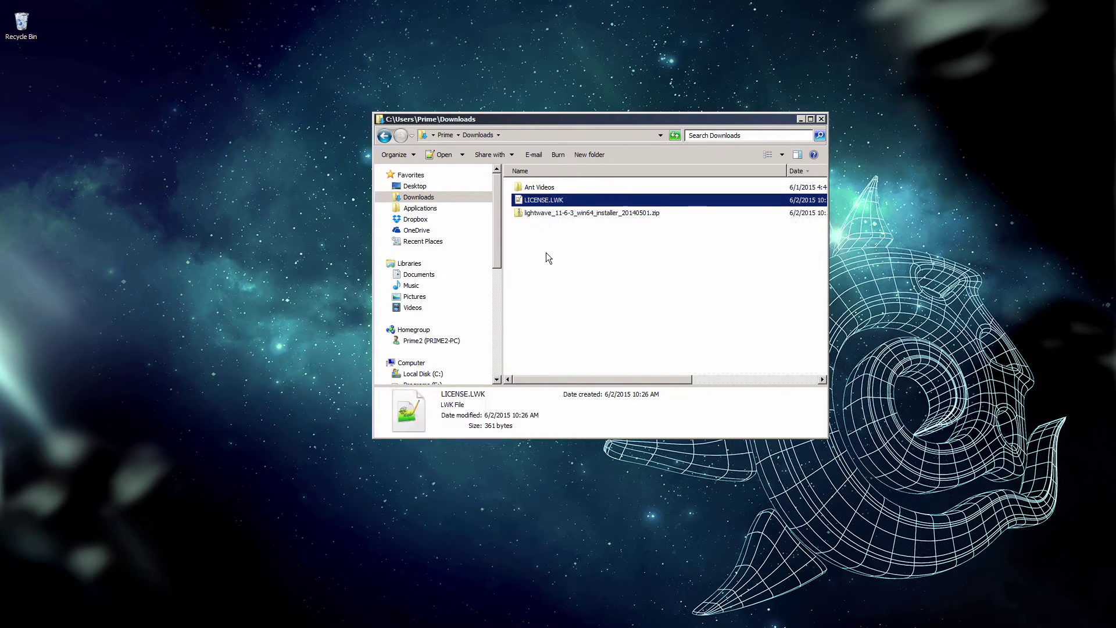
left_click(546, 252)
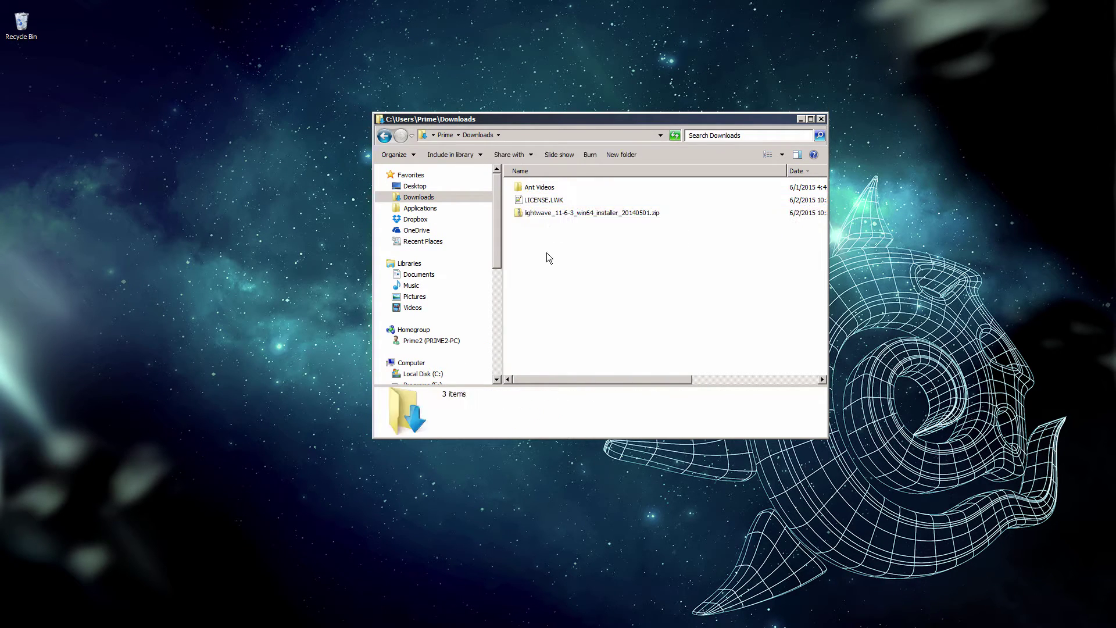
double_click(552, 216)
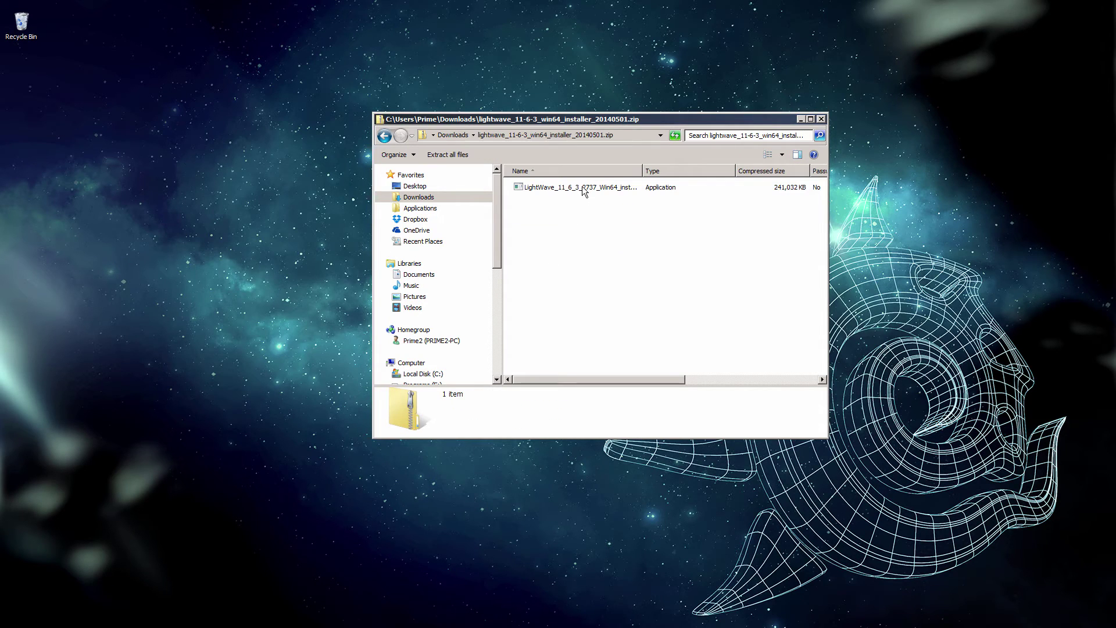
left_click(582, 188)
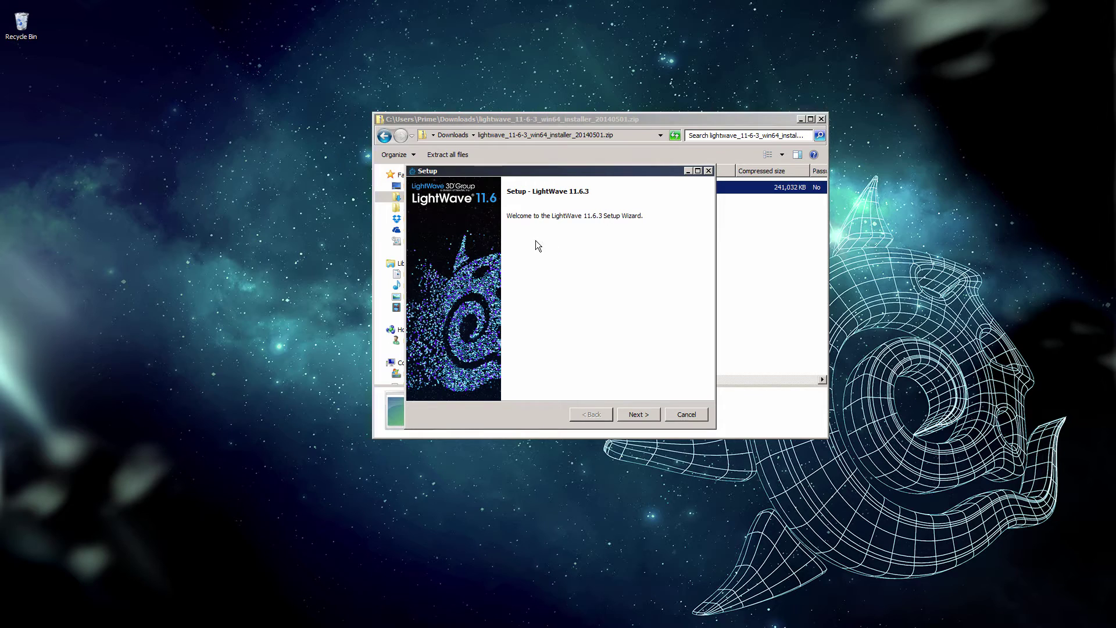
Step: Accept the license agreement, keep the default folder and Typical setup, and choose Yes to expand Python
left_click(640, 411)
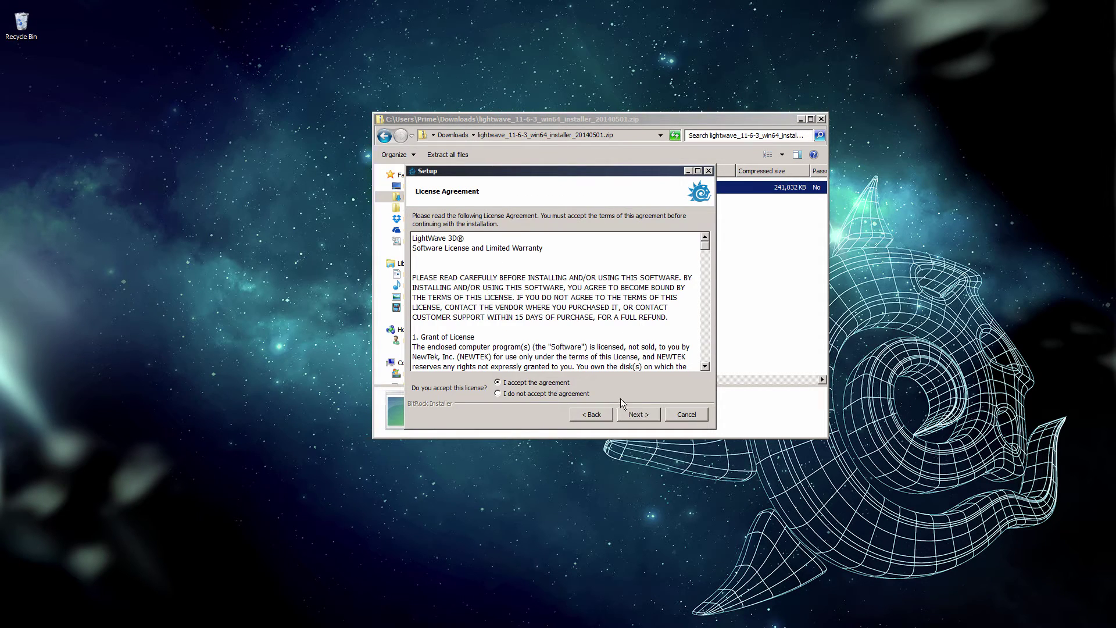
left_click(636, 414)
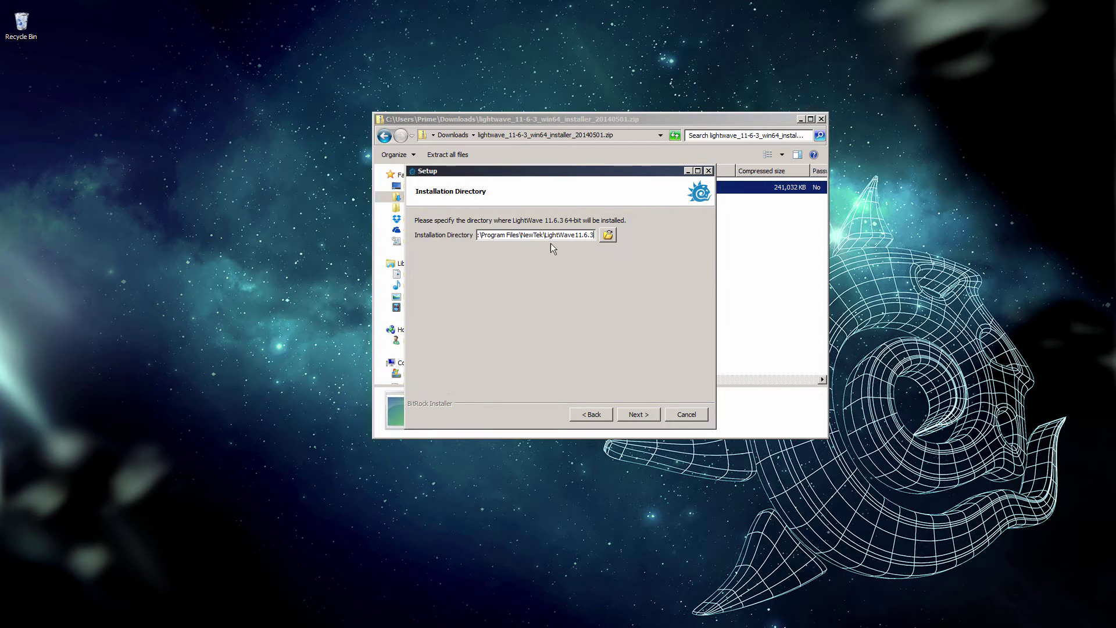
left_click(642, 414)
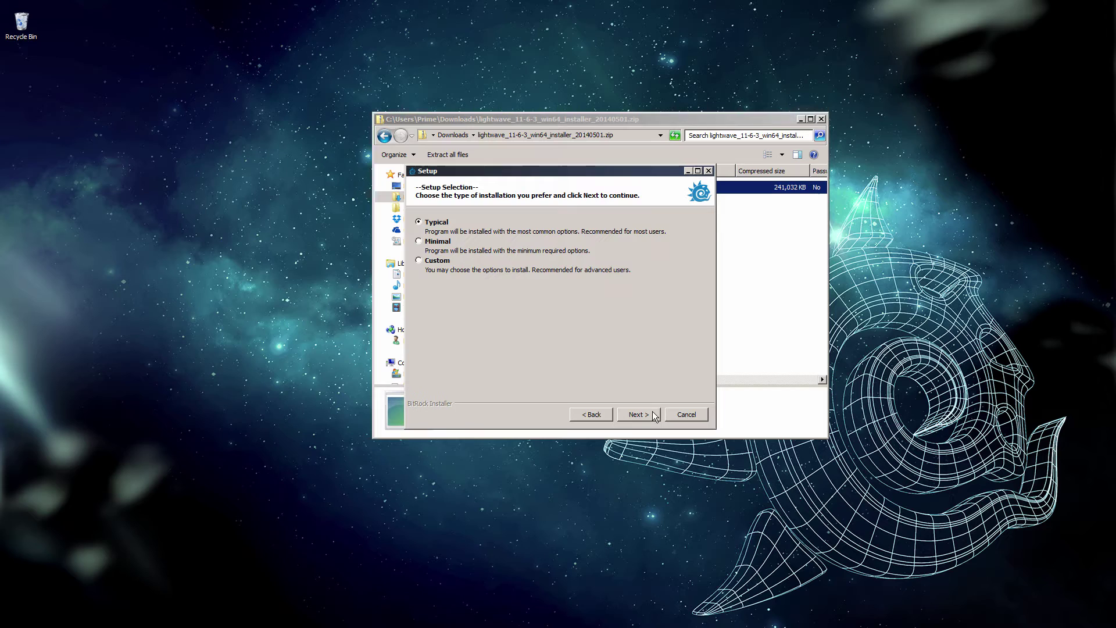
left_click(653, 414)
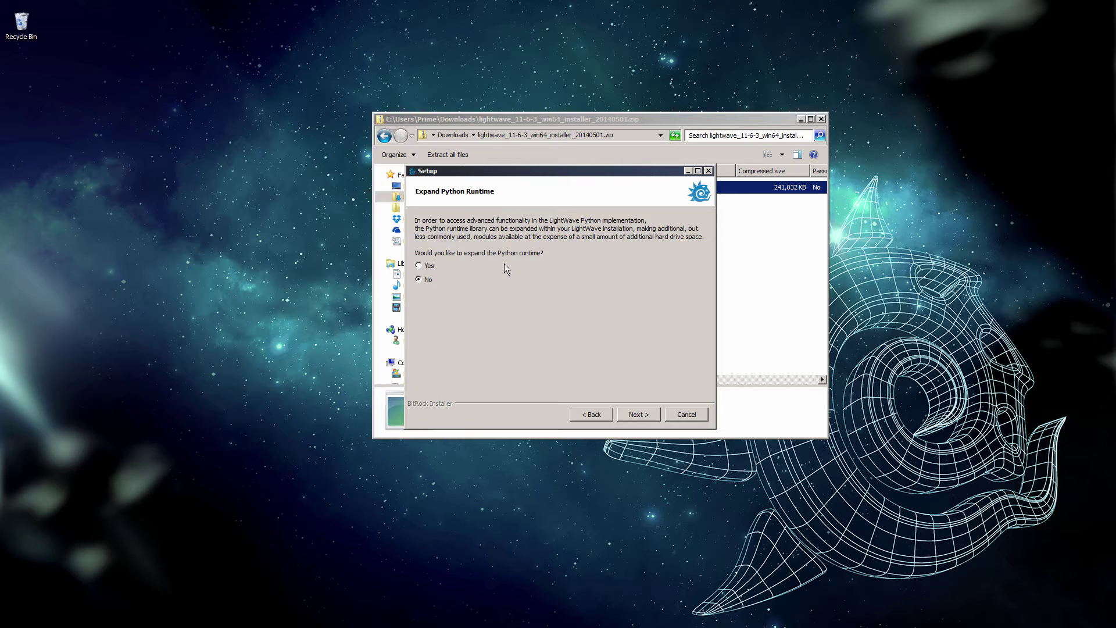
left_click(441, 265)
Step: Keep the Scene and Object file extensions registered and install LightWave 11.6.3 64-bit
left_click(647, 413)
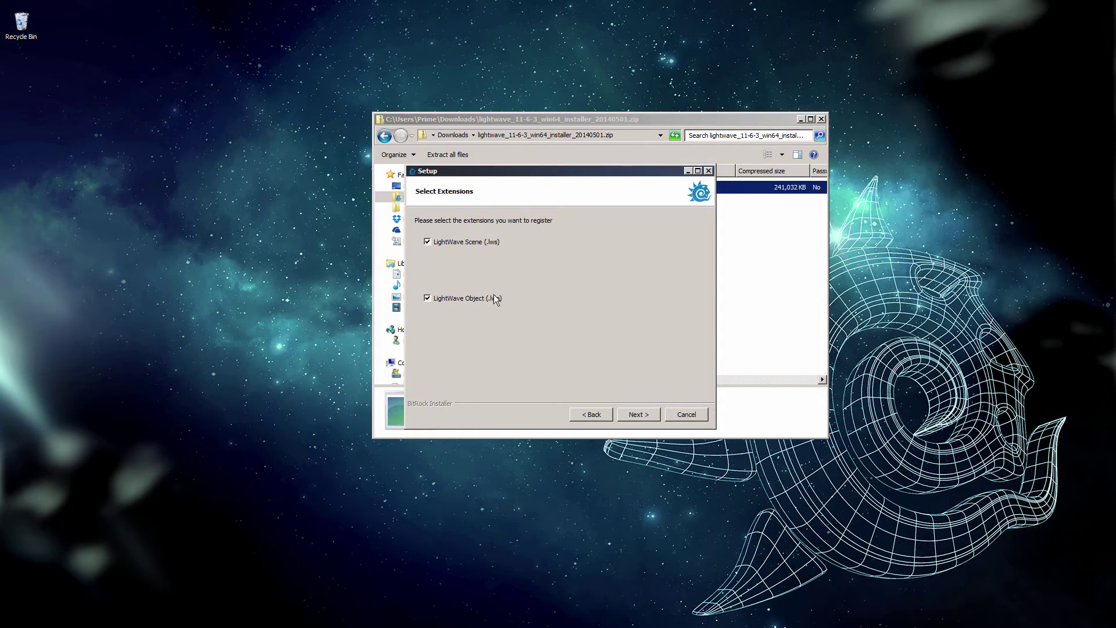
left_click(637, 413)
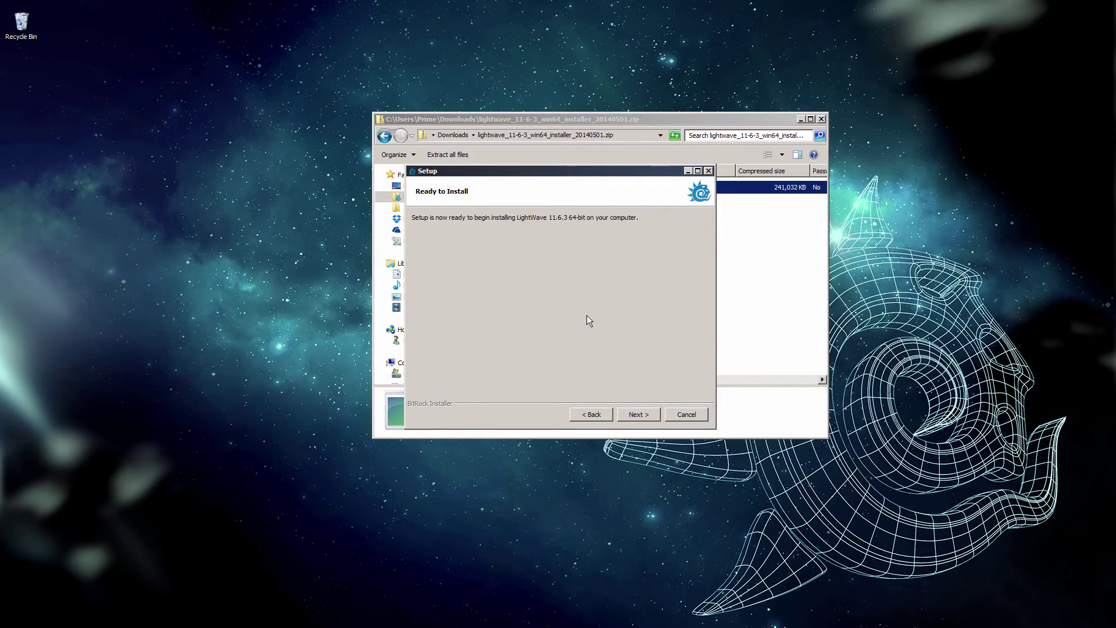
left_click(640, 413)
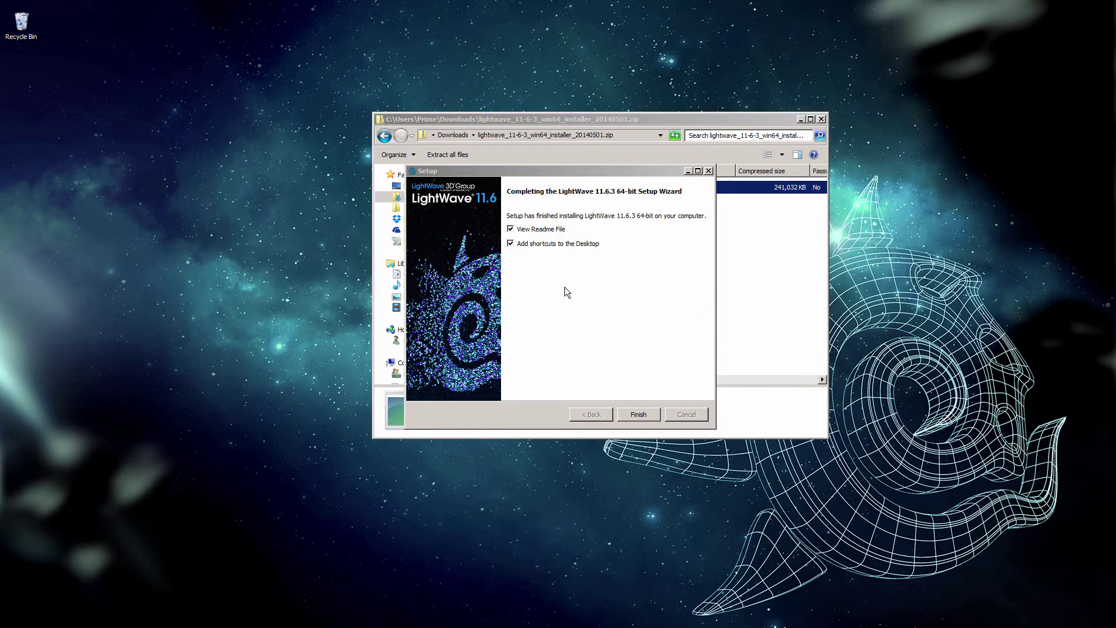
Step: Skip the readme, finish the wizard, and arrange the new Layout and Modeler desktop shortcuts
left_click(540, 229)
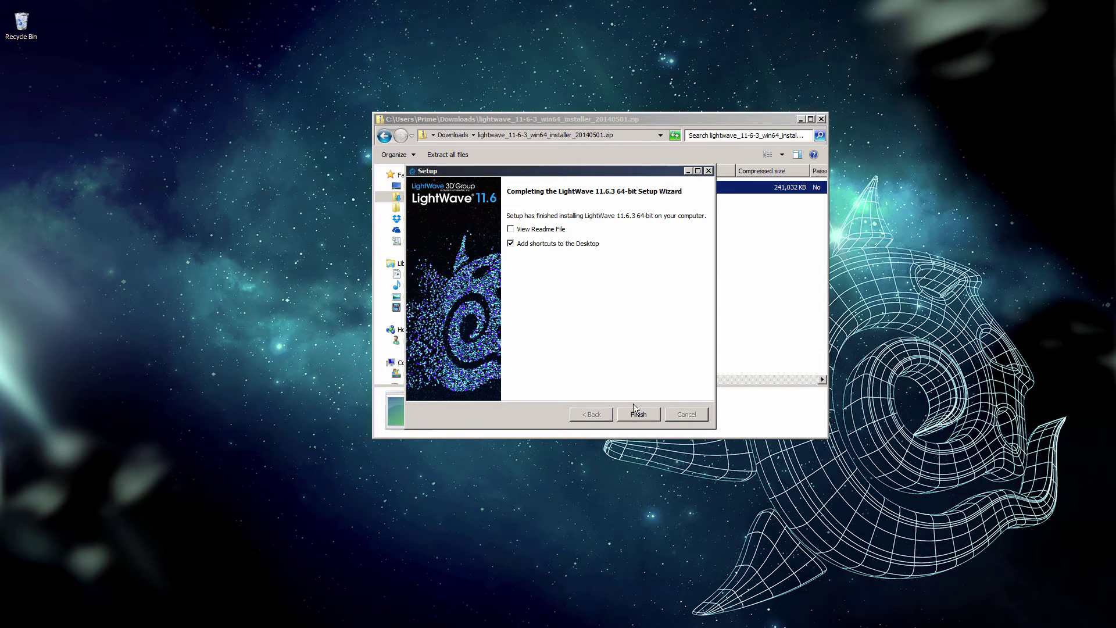
left_click(644, 413)
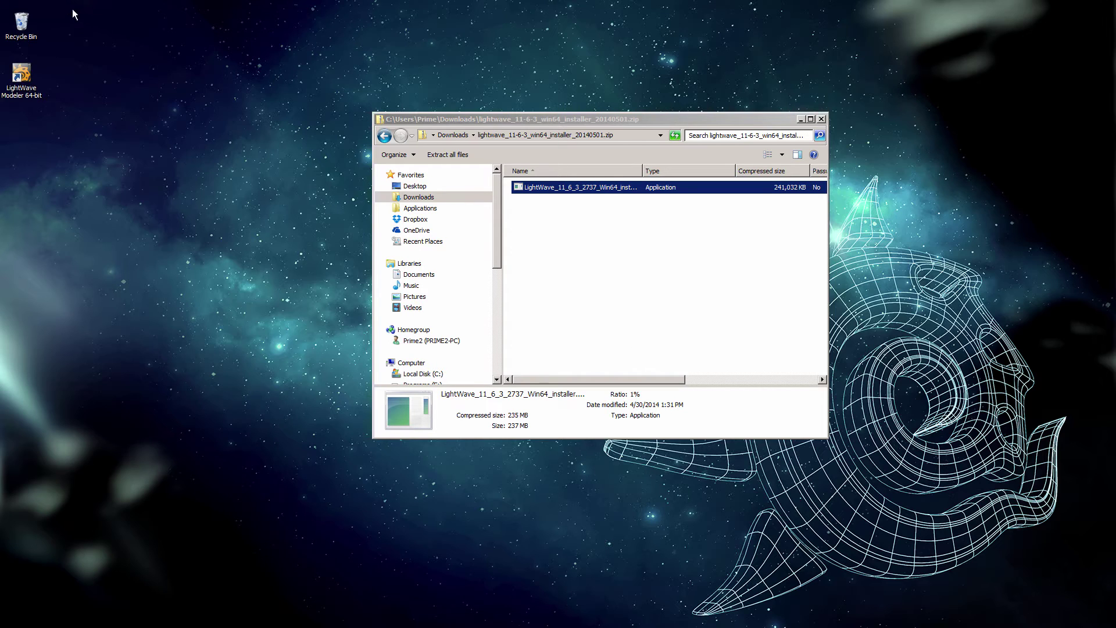
left_click_drag(29, 75, 110, 82)
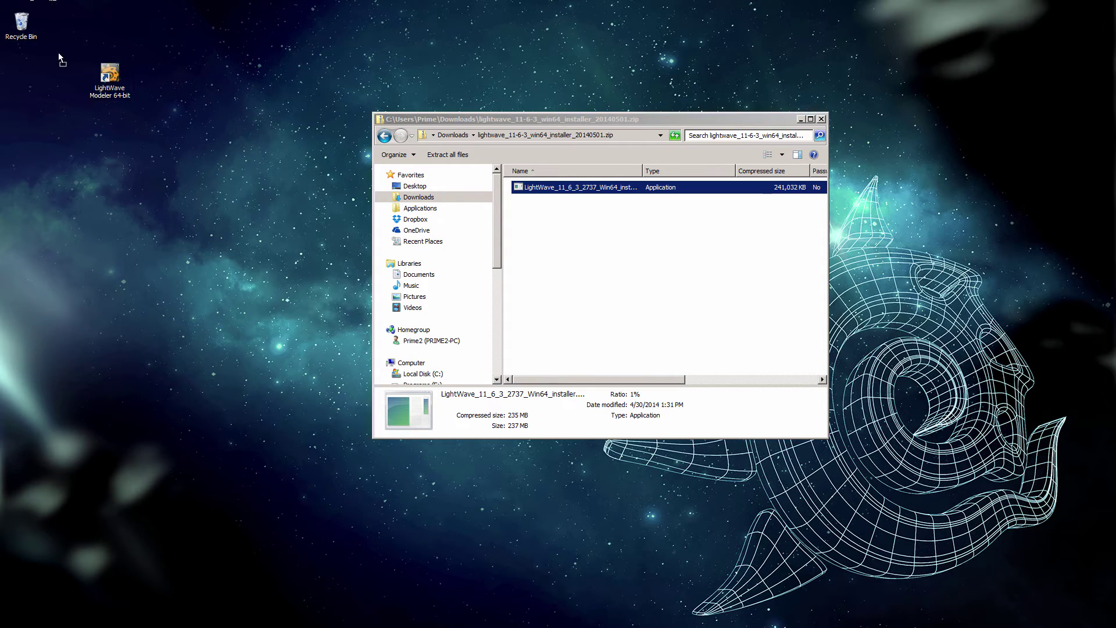
left_click(77, 82)
left_click(214, 133)
Step: Launch LightWave Layout from its desktop shortcut
left_click(68, 83)
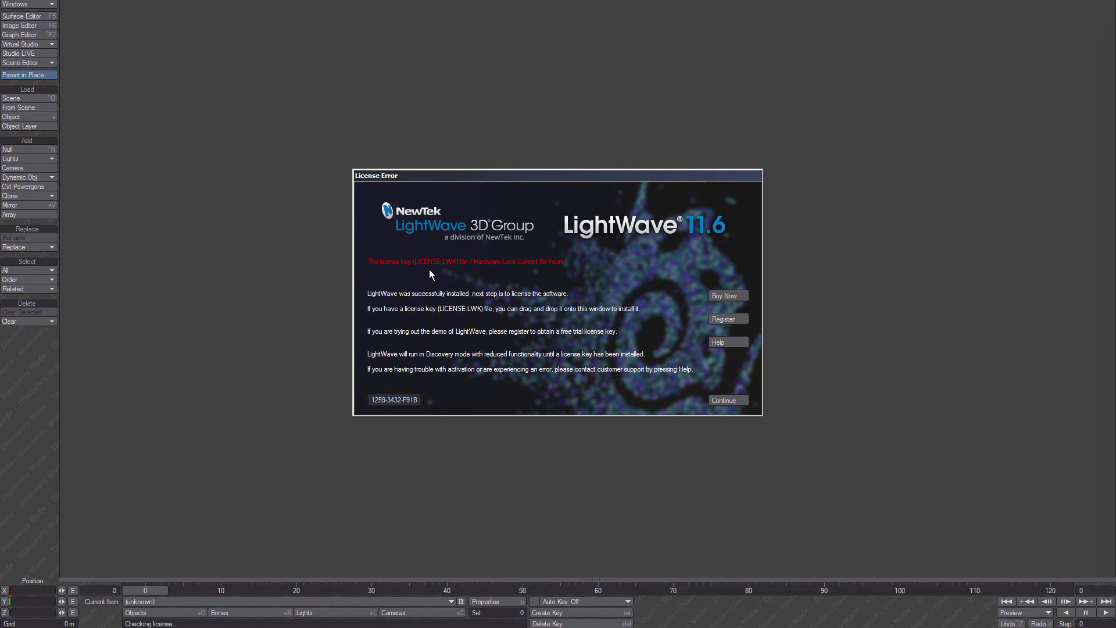
Step: Continue past the license error and place Layout beside an Explorer window showing Downloads
left_click(724, 400)
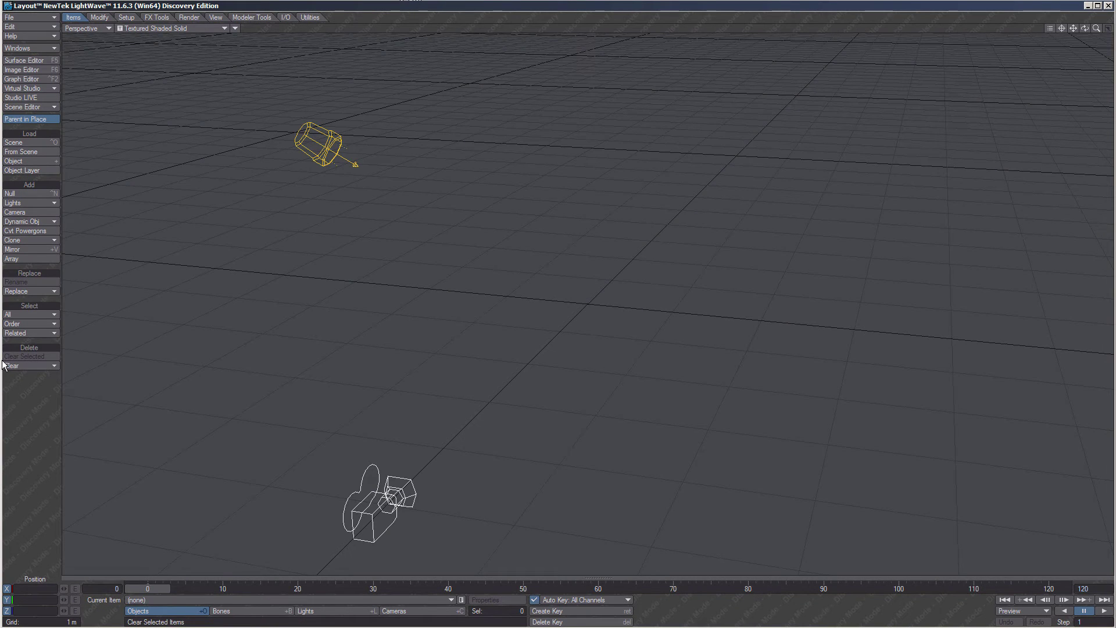
left_click_drag(2, 363, 373, 349)
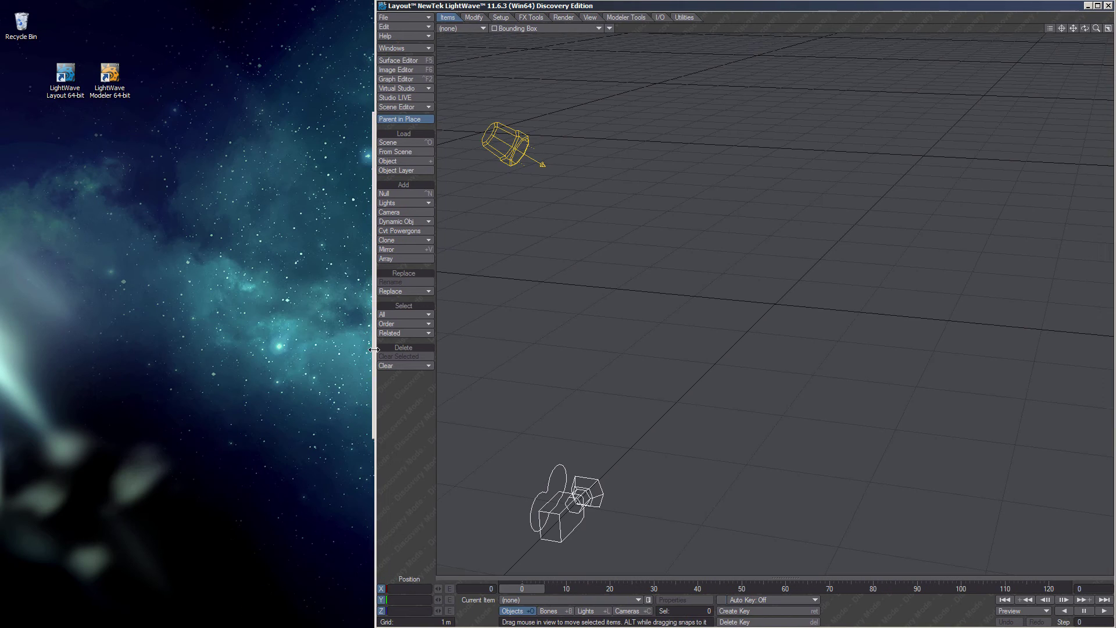
left_click(157, 625)
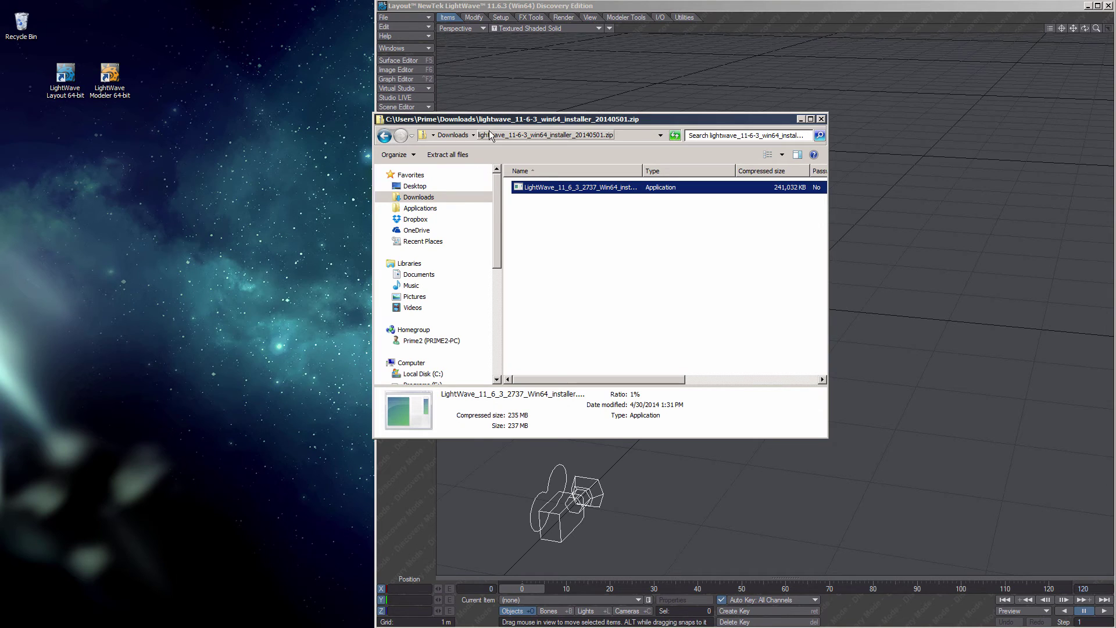
left_click_drag(495, 120, 118, 205)
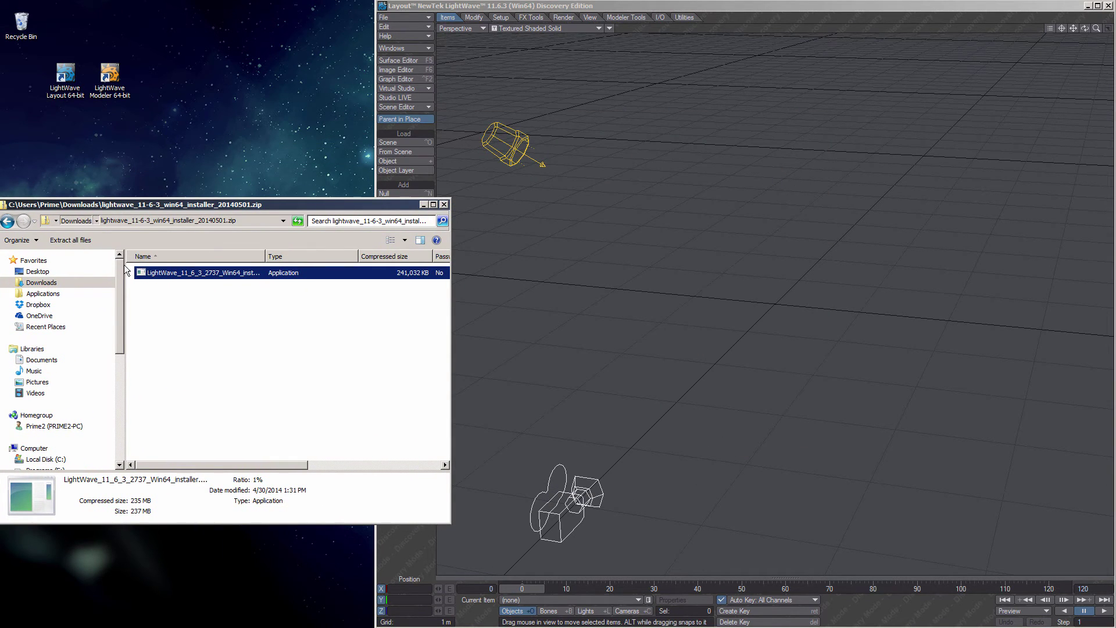
key("BackSpace")
Step: Drop LICENSE.LWK onto the Layout viewport and acknowledge the license key was added
left_click(166, 285)
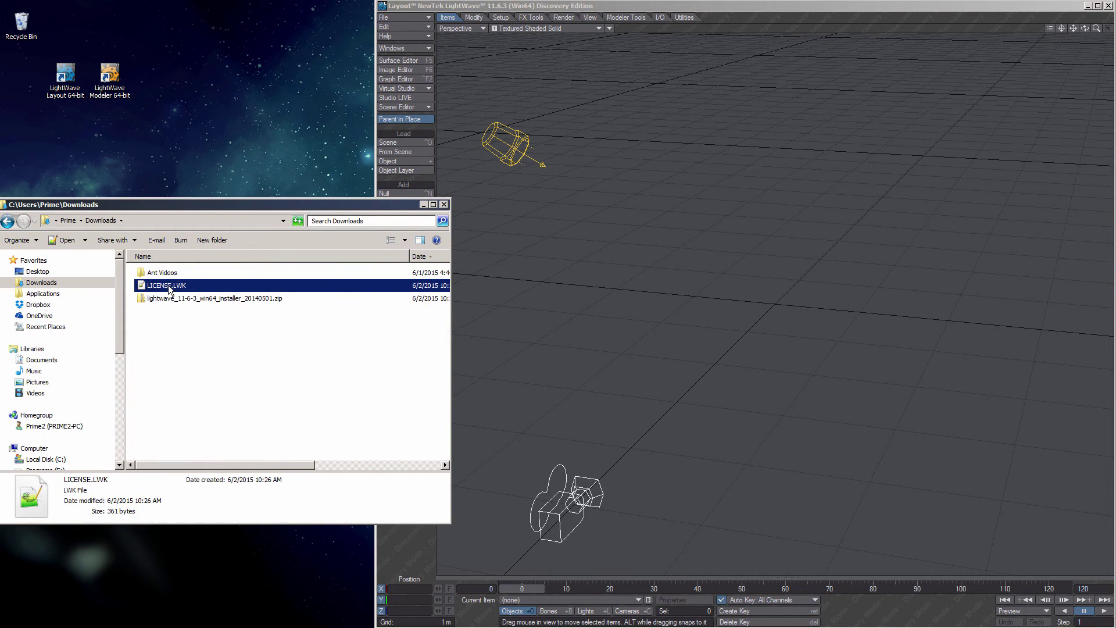
left_click_drag(169, 289, 562, 249)
left_click_drag(588, 235, 588, 235)
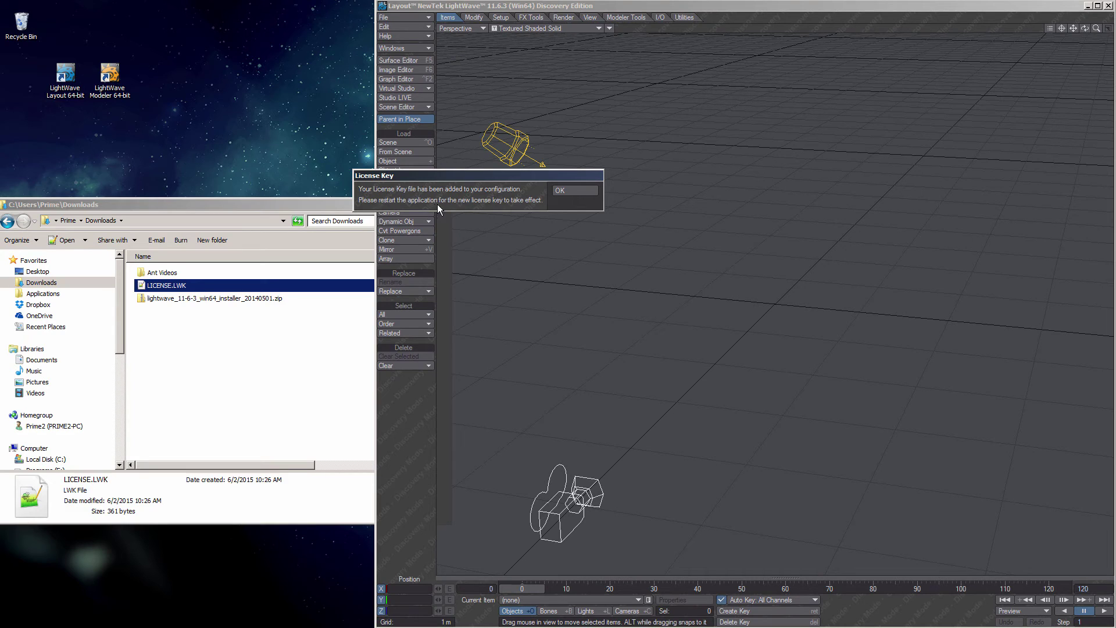
left_click(580, 191)
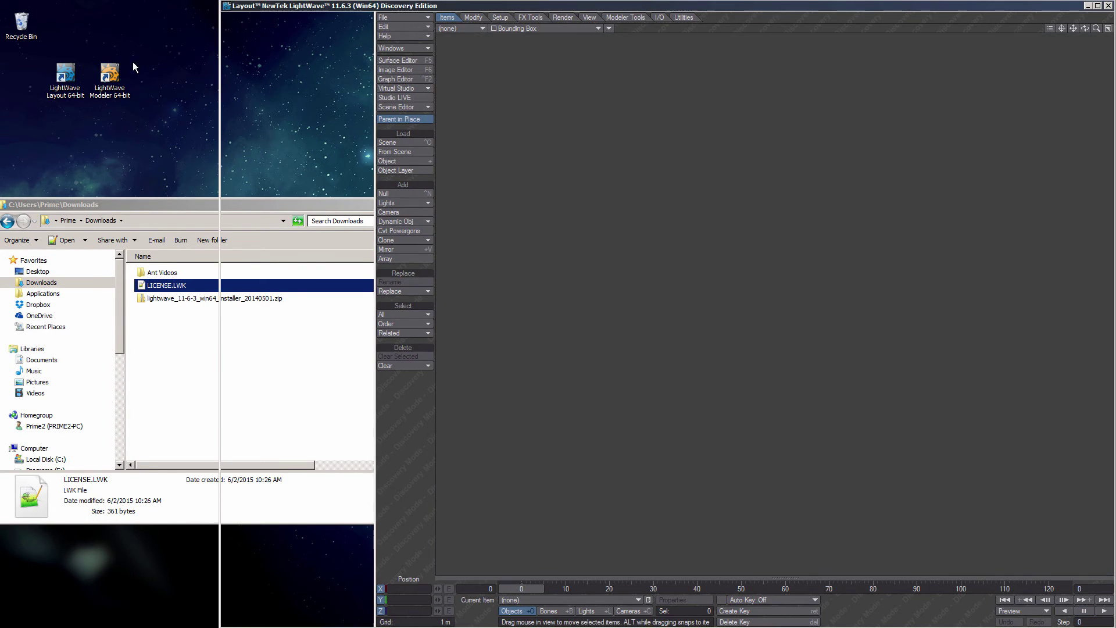
Step: Widen the Layout window and relaunch LightWave Layout 64-bit from the desktop icon
left_click_drag(374, 60, 1, 67)
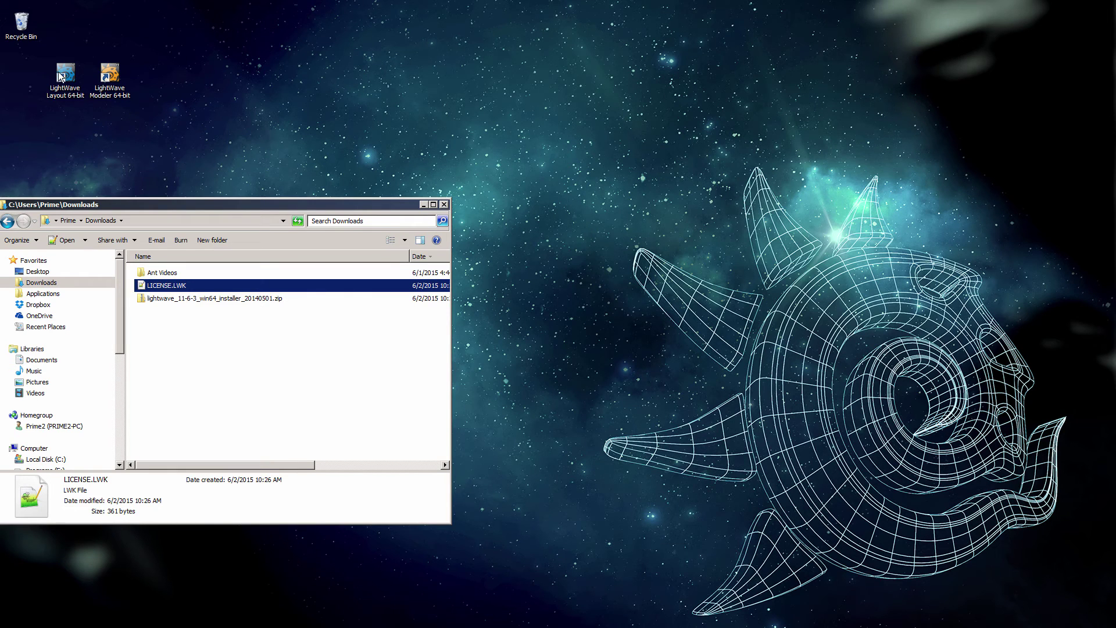
double_click(61, 76)
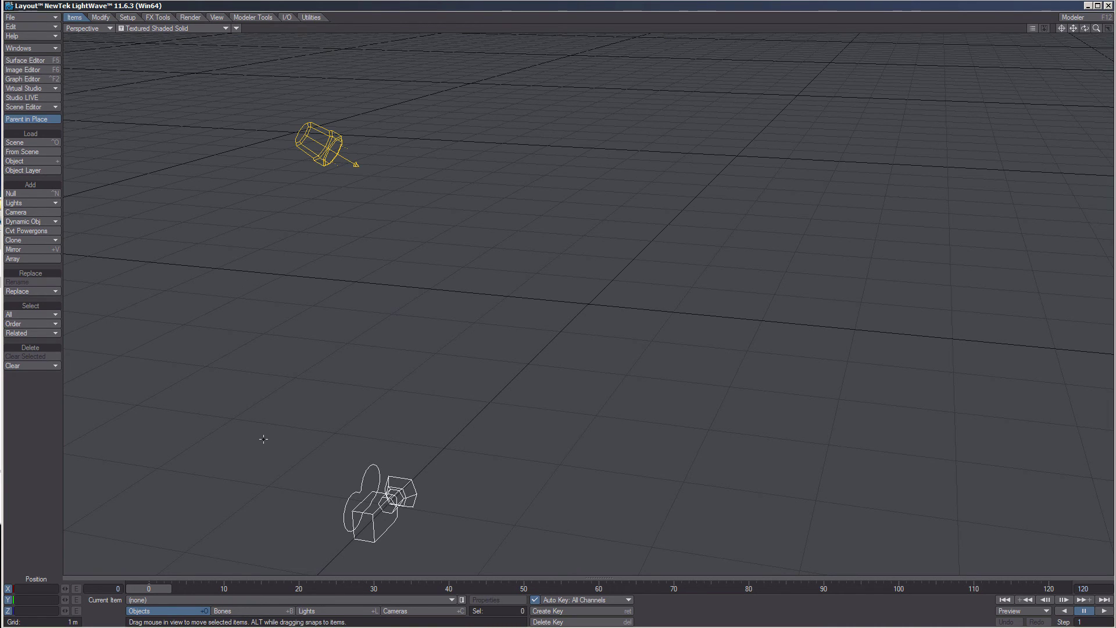
Step: Close LightWave Layout and open the Local Disk (C:) drive in Explorer
left_click(1108, 6)
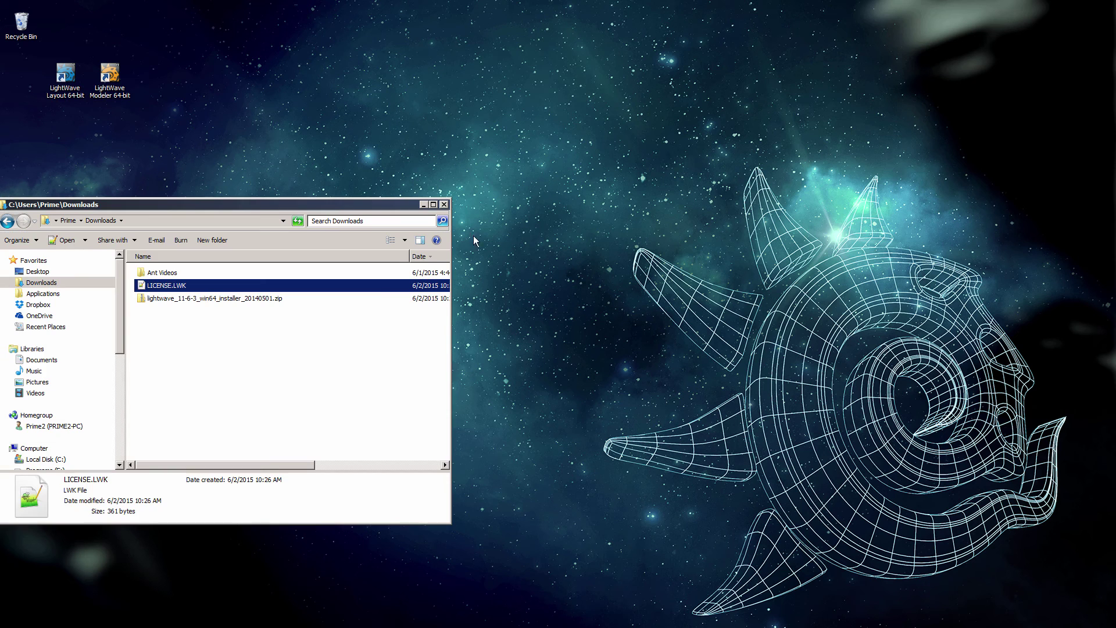
left_click_drag(242, 206, 492, 204)
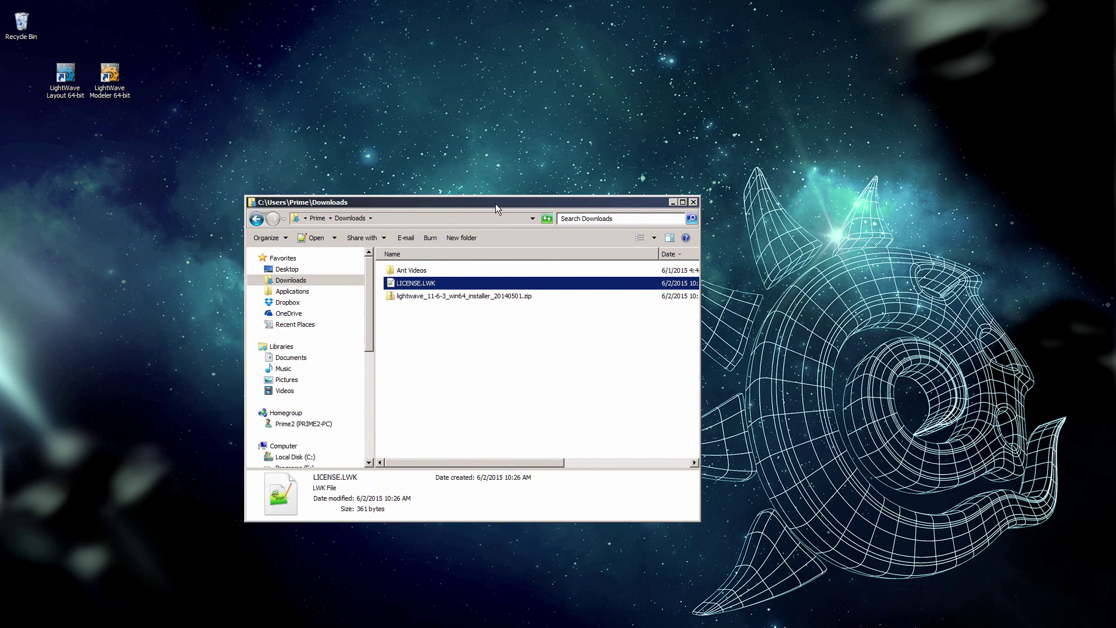
scroll(302, 461, "down", 1)
left_click(296, 440)
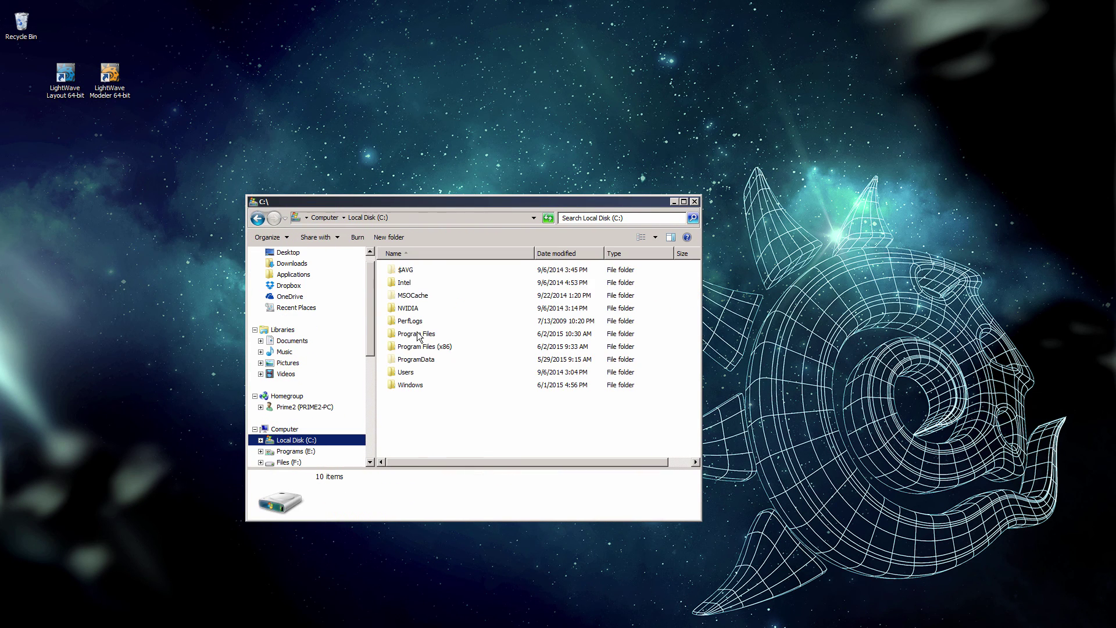
Step: Browse Users, the user profile, .NewTek\LightWave\11.6.3\licenses and select the installed LICENSE.LWK
double_click(412, 375)
double_click(412, 283)
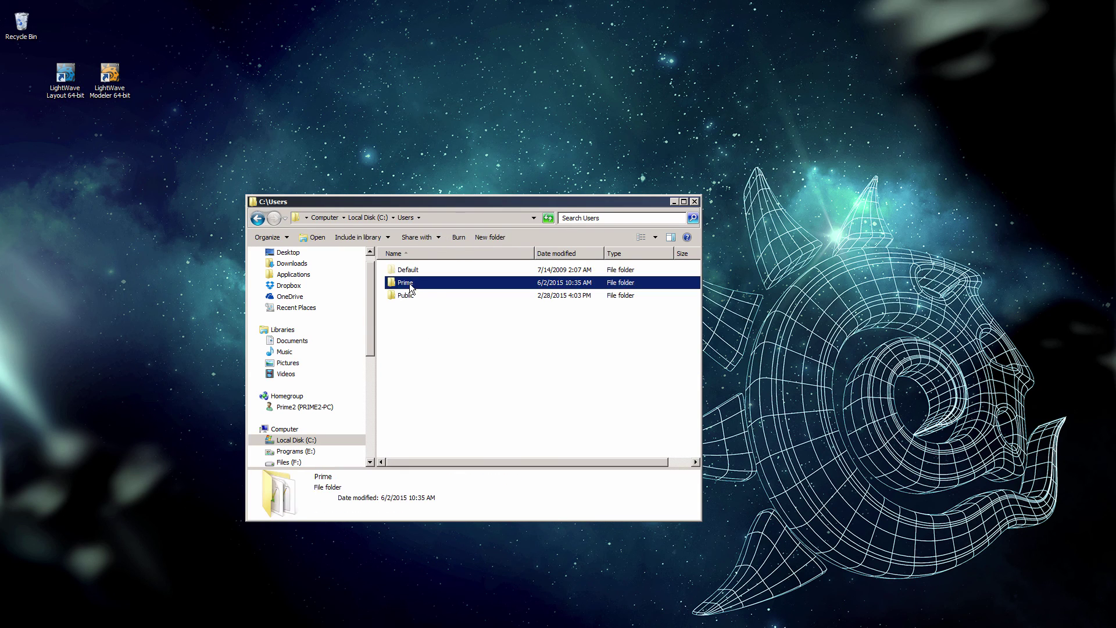
double_click(411, 270)
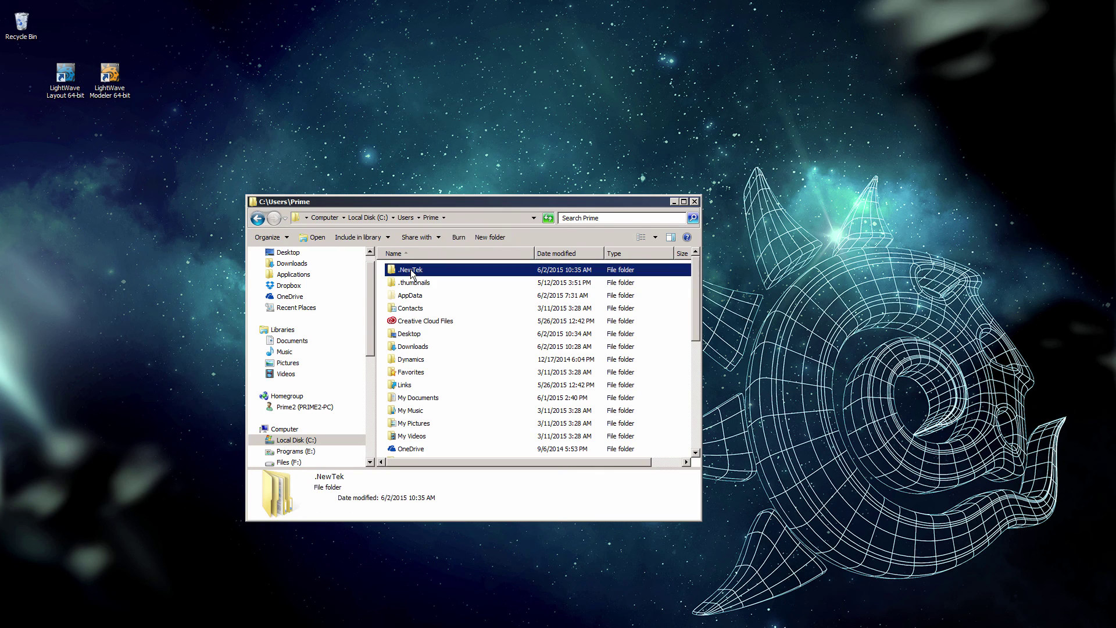
double_click(413, 267)
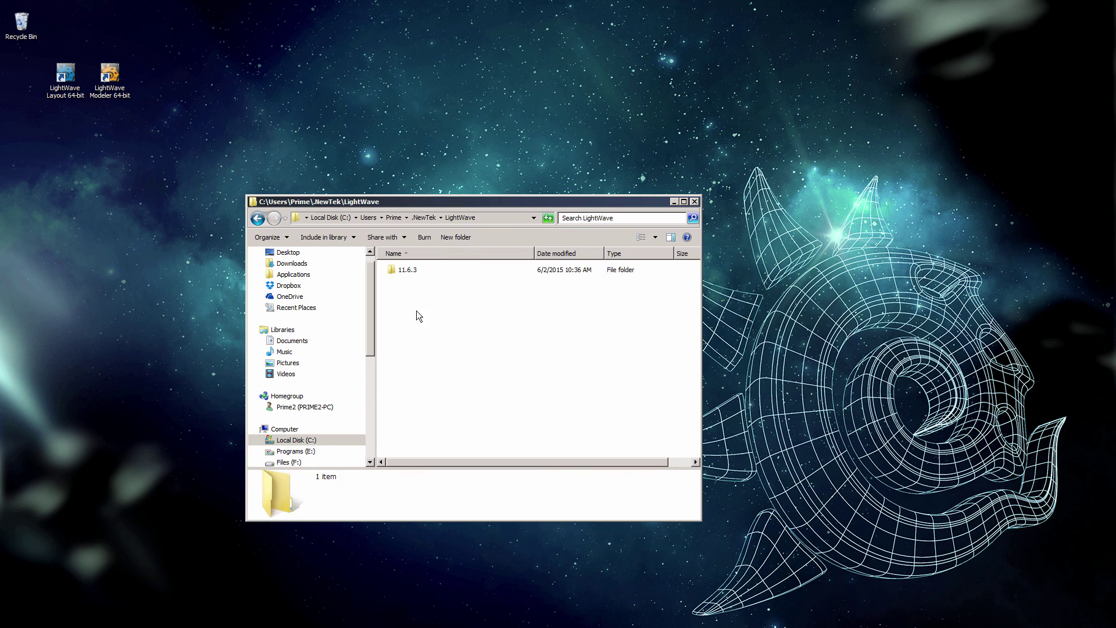
double_click(410, 273)
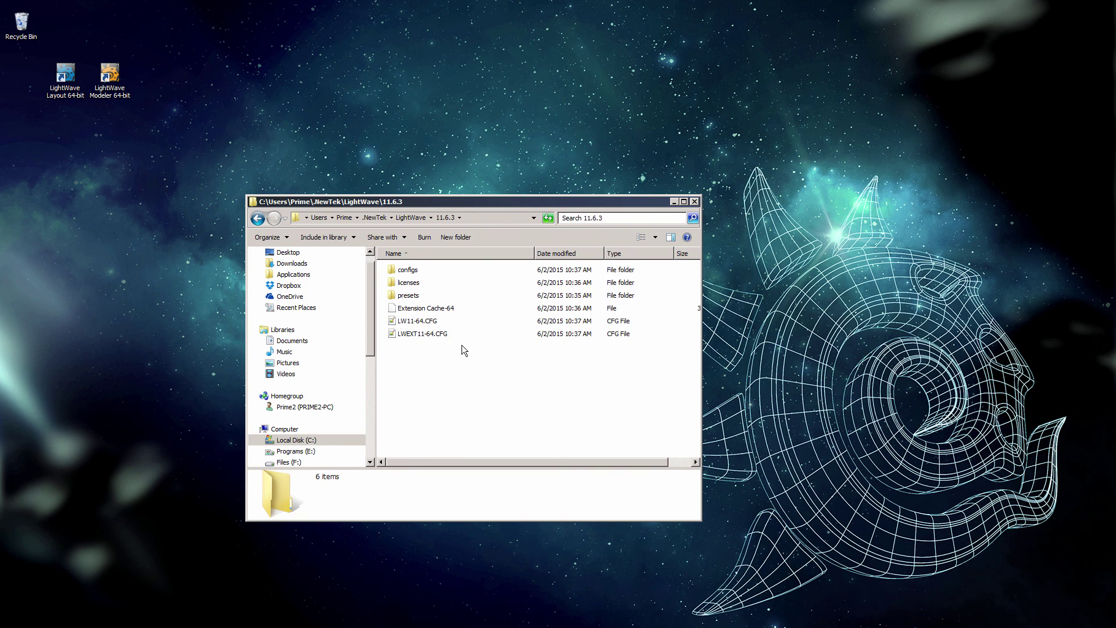
left_click_drag(444, 343, 428, 305)
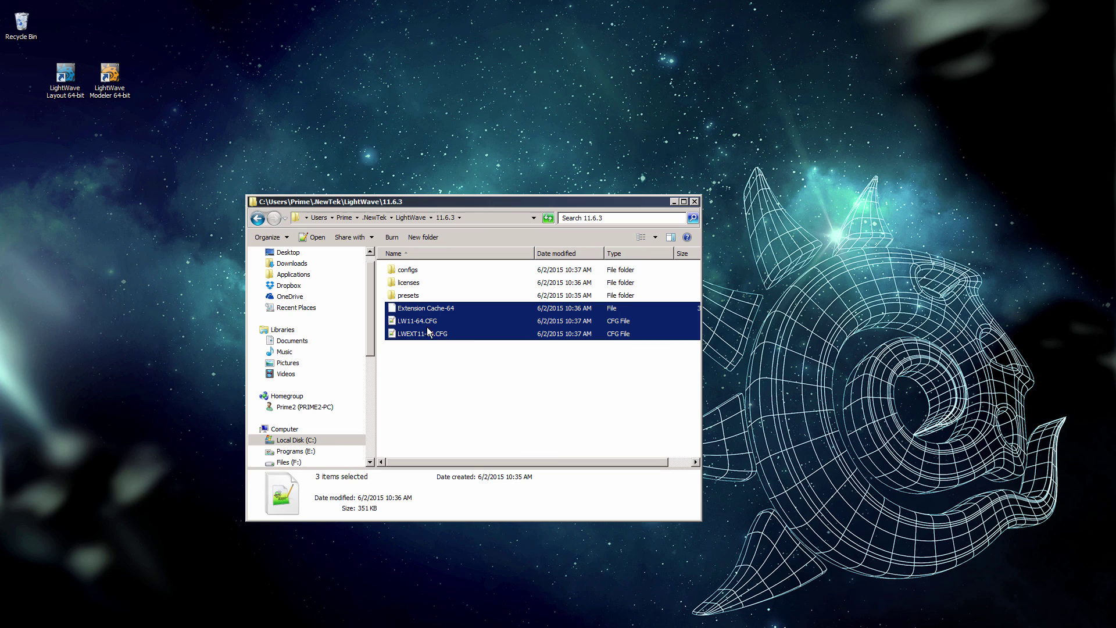
double_click(409, 283)
left_click(421, 271)
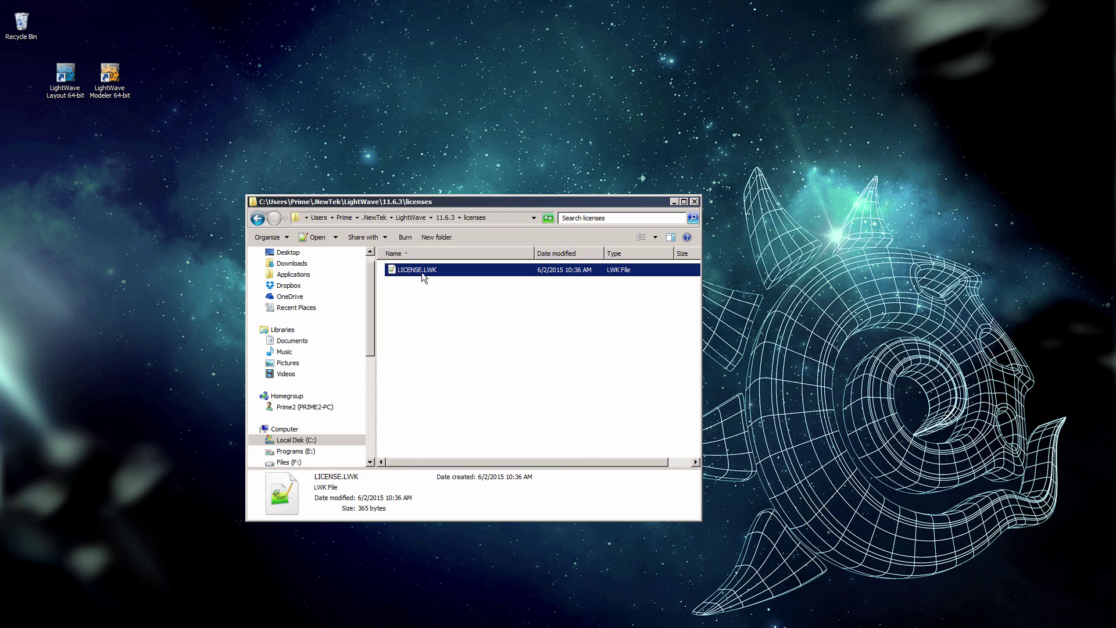
left_click(473, 319)
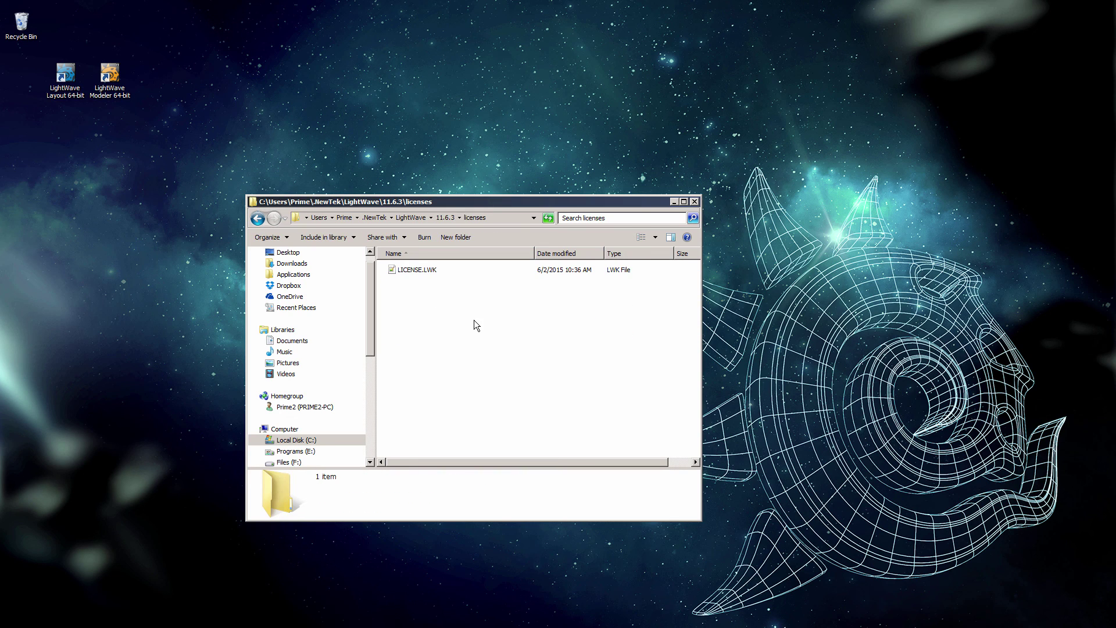